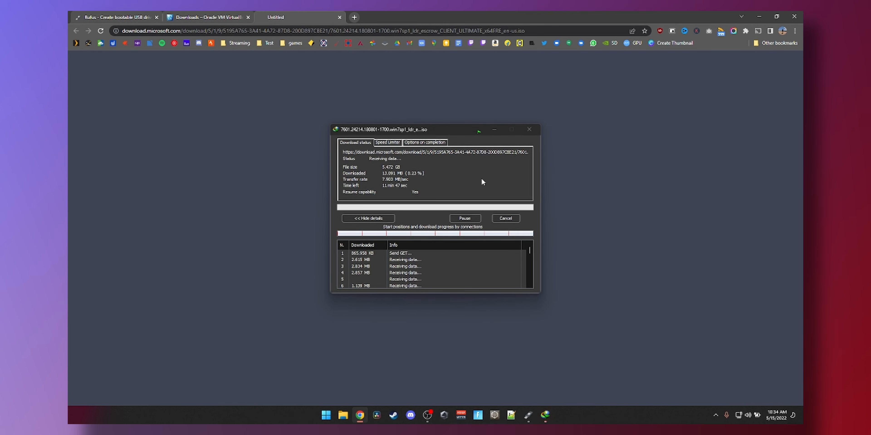
Minimize the Windows 7 ISO download window and launch the VirtualBox 6.1.34 Windows hosts installer from the VirtualBox downloads page
click(496, 133)
click(495, 132)
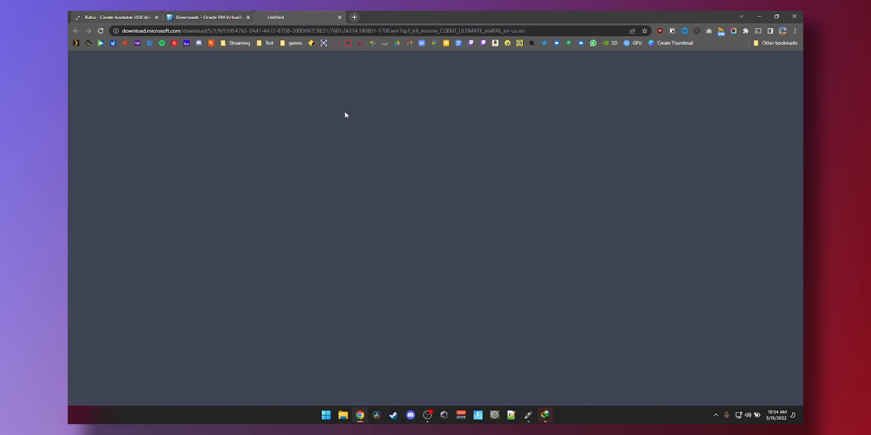
click(209, 17)
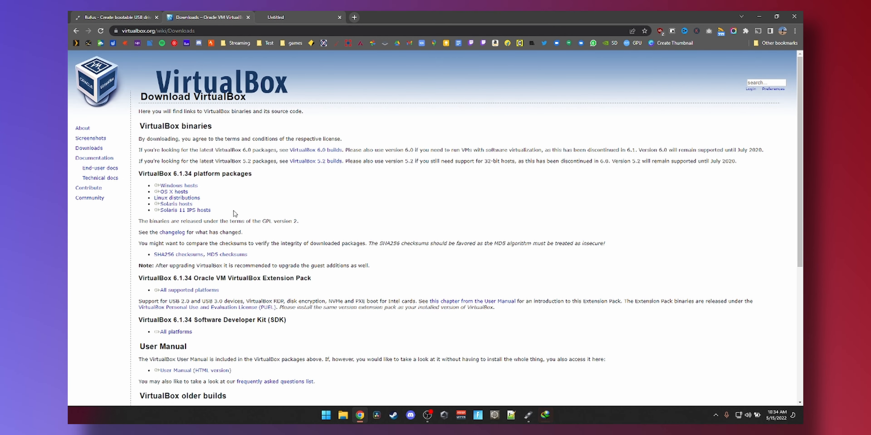
click(182, 187)
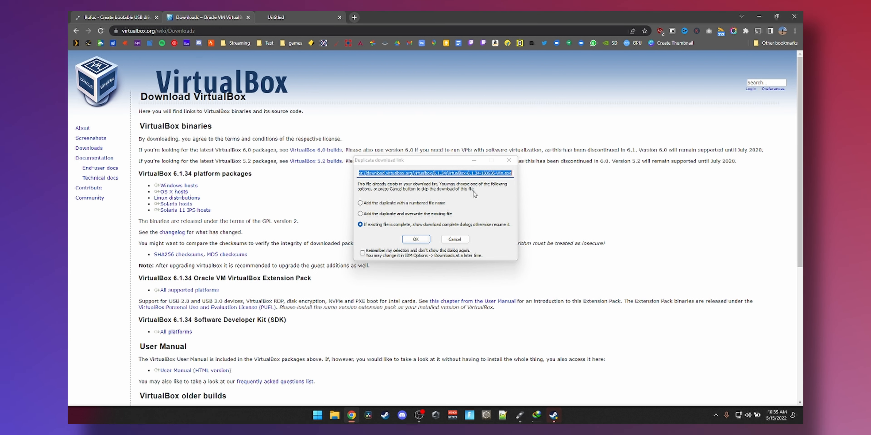
click(416, 239)
click(377, 236)
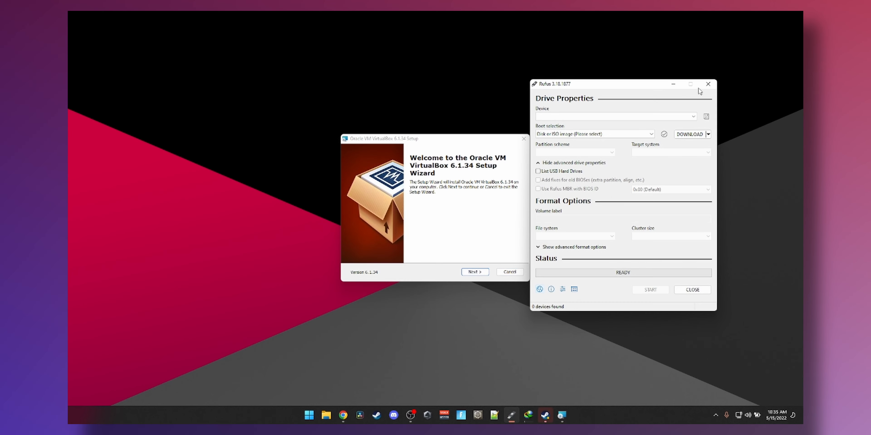
Close Rufus and accept the default features, location and shortcut options in the VirtualBox setup wizard
click(708, 85)
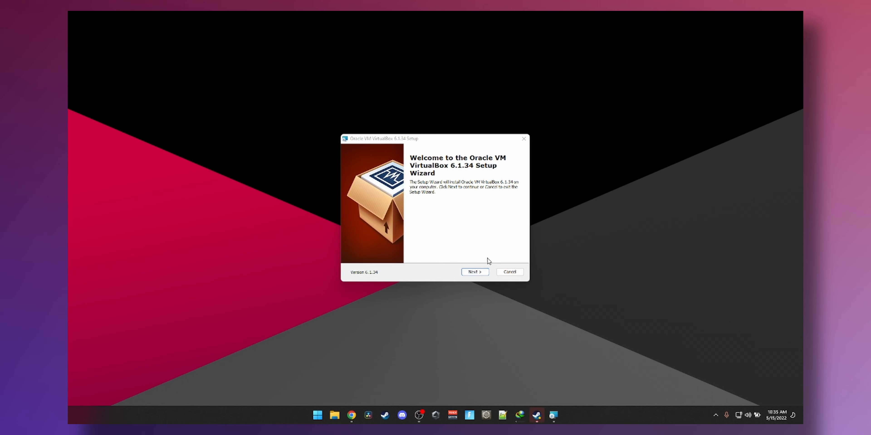
click(471, 272)
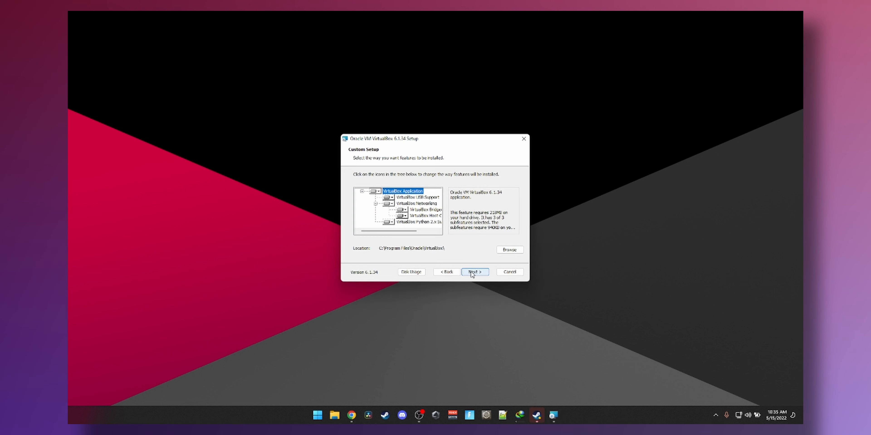
click(472, 272)
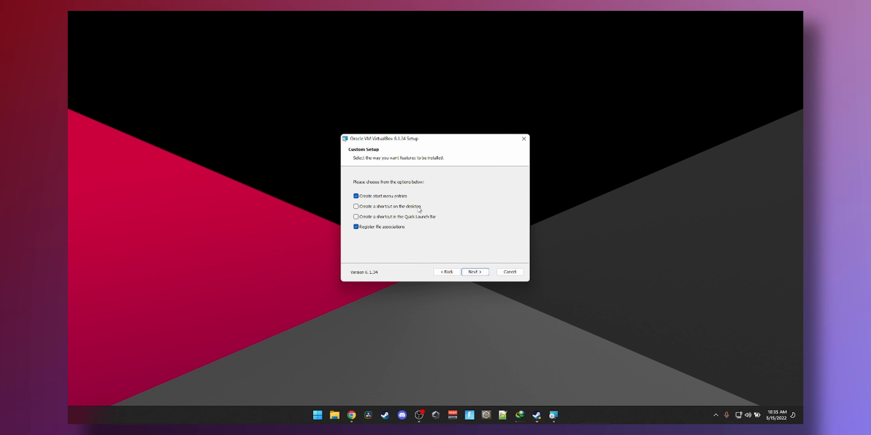
click(483, 273)
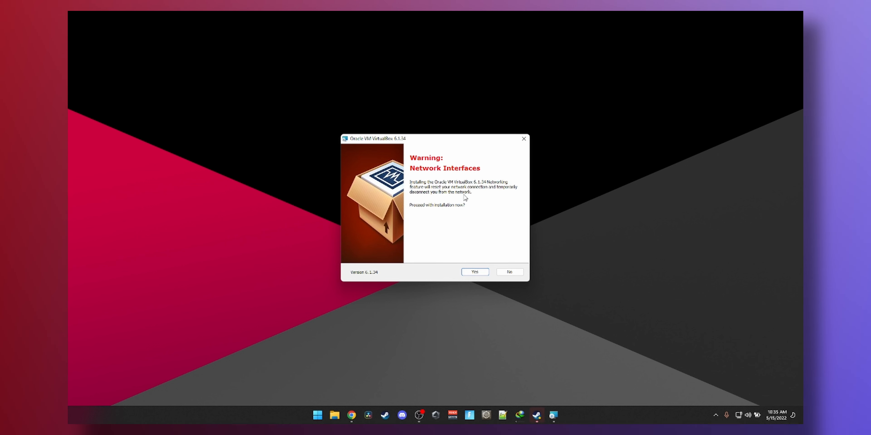
Pause the Windows 7 ISO download and proceed with the VirtualBox installation despite the network interface reset
click(519, 416)
drag(419, 130, 642, 107)
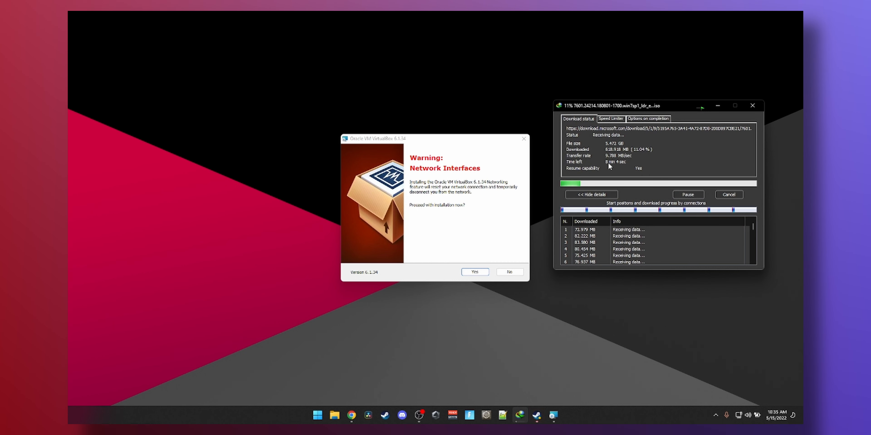
click(687, 195)
click(472, 271)
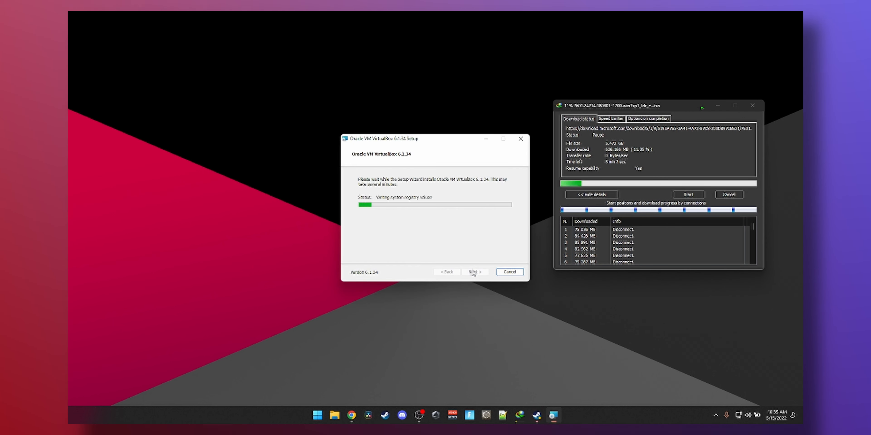
Resume the Windows 7 ISO download and finish the setup wizard with VirtualBox set to start
click(688, 195)
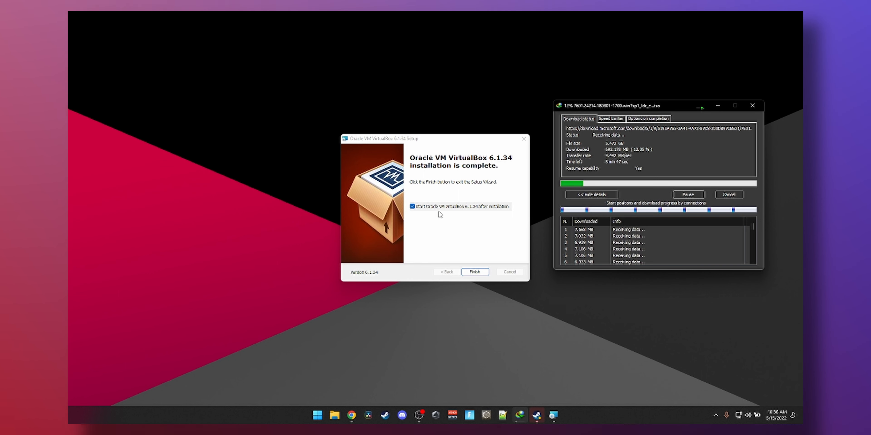
click(475, 270)
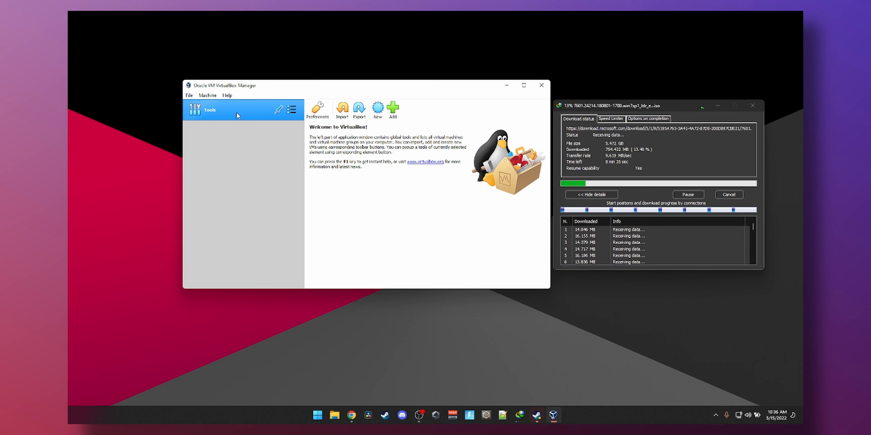
Create a Windows 7 (64-bit) virtual machine named "Windows 7 in 2022" with 8192 MB memory and a 32 GB dynamically allocated VDI disk
click(378, 109)
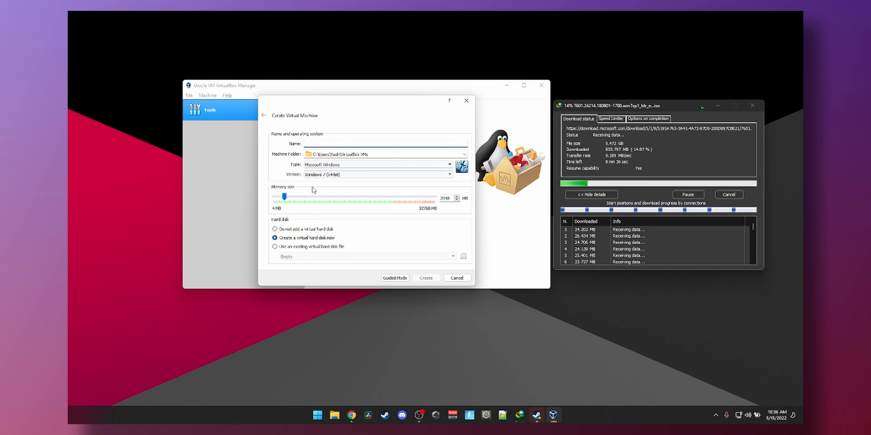
click(285, 199)
drag(285, 199, 314, 199)
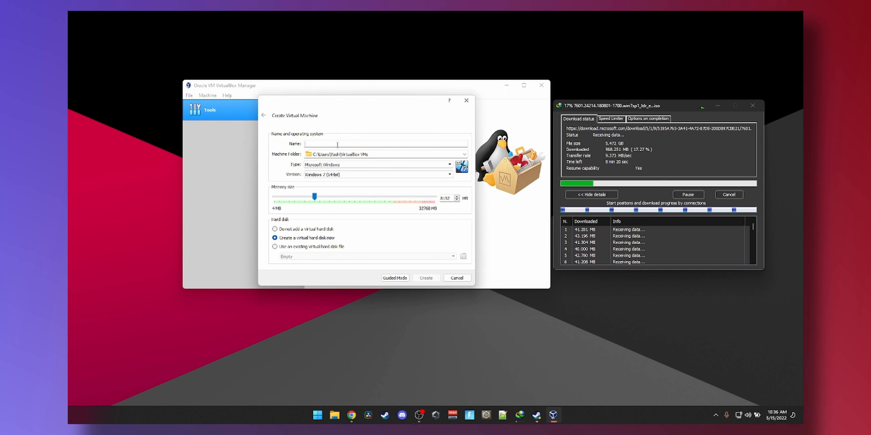
text(Windows)
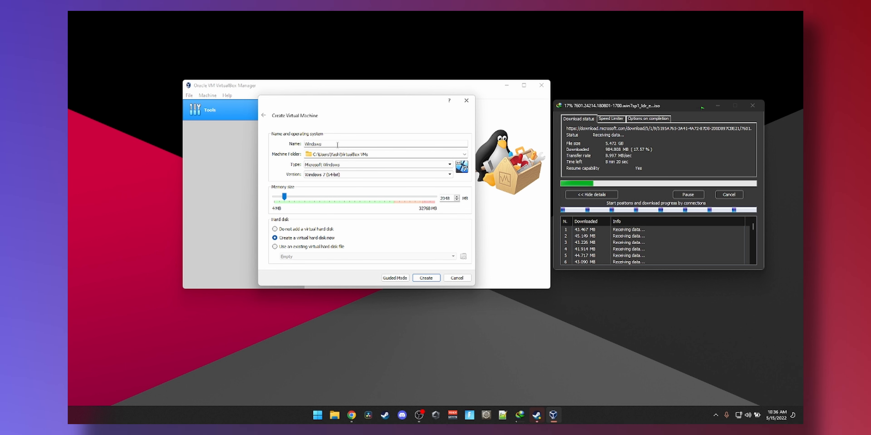
text( 7 in 202)
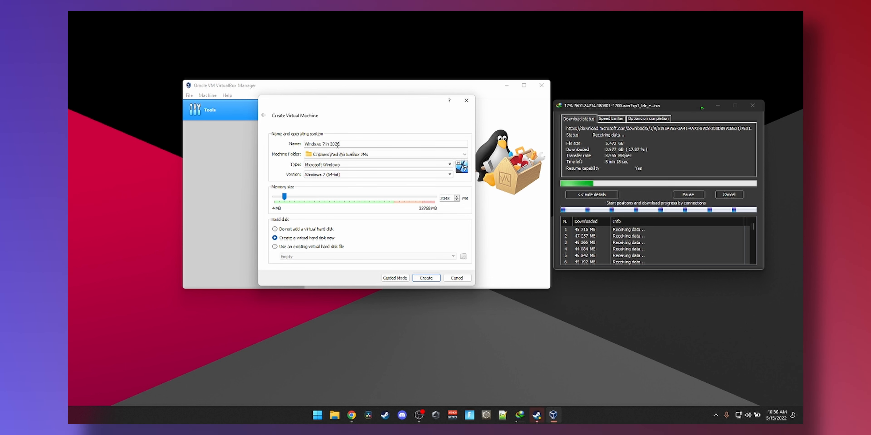
text(2)
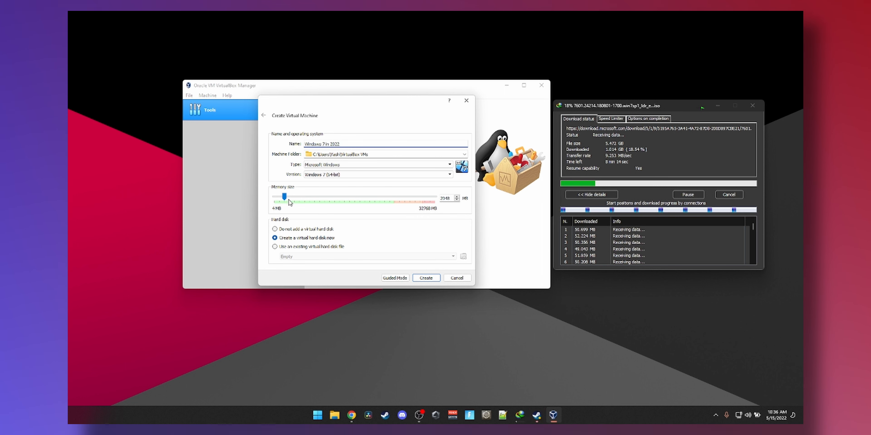
drag(287, 198, 315, 197)
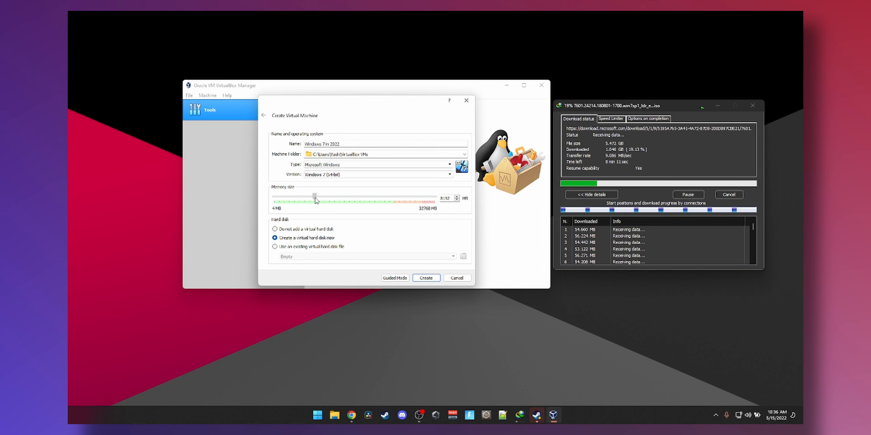
click(425, 278)
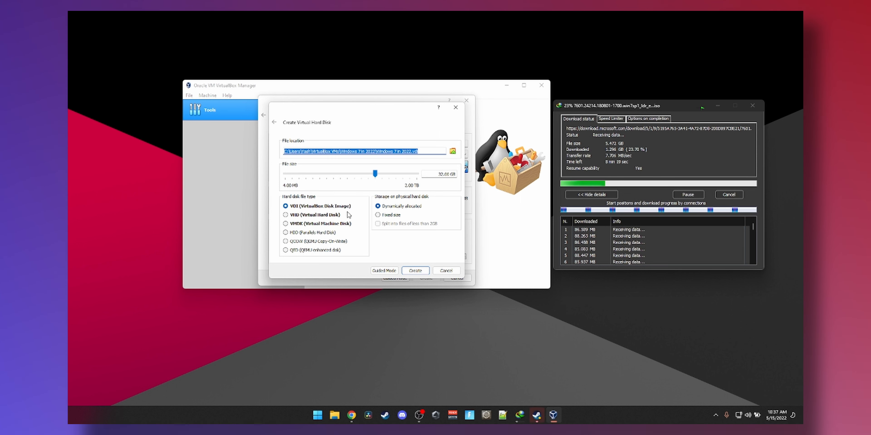
click(416, 272)
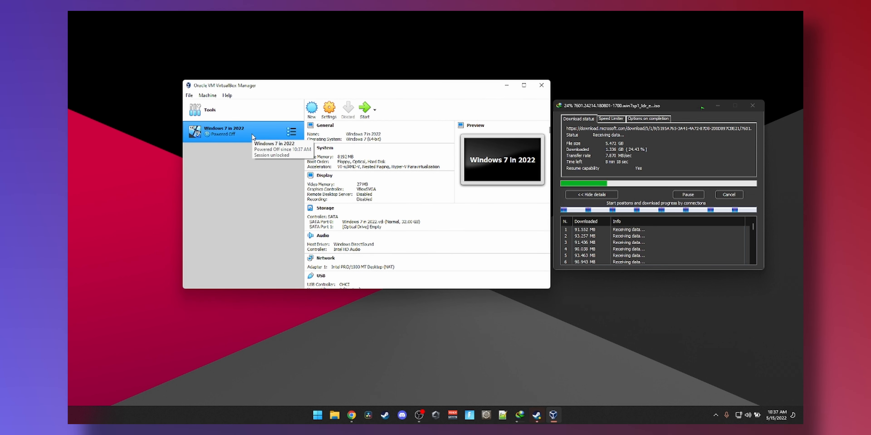
Attach the downloaded 7601.24214.180801-1700.win7sp1_ldr_escrow_CLIENT_ULTIMATE_x64FRE_en-us.iso to the virtual machine's empty optical drive and save the settings
click(328, 112)
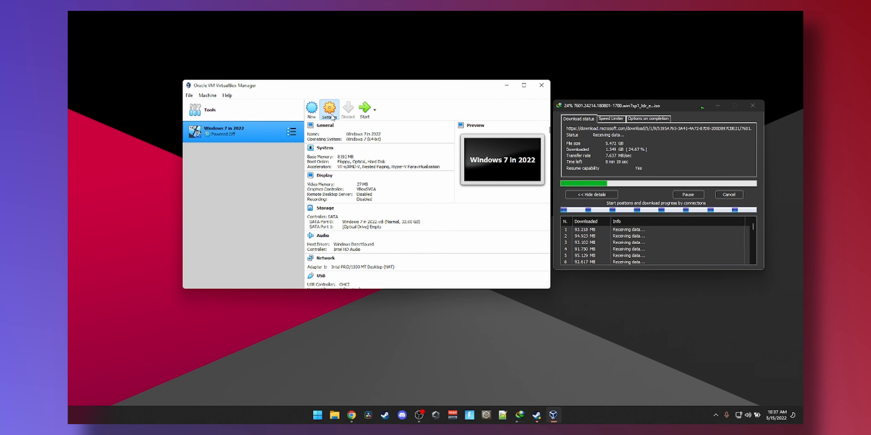
click(278, 143)
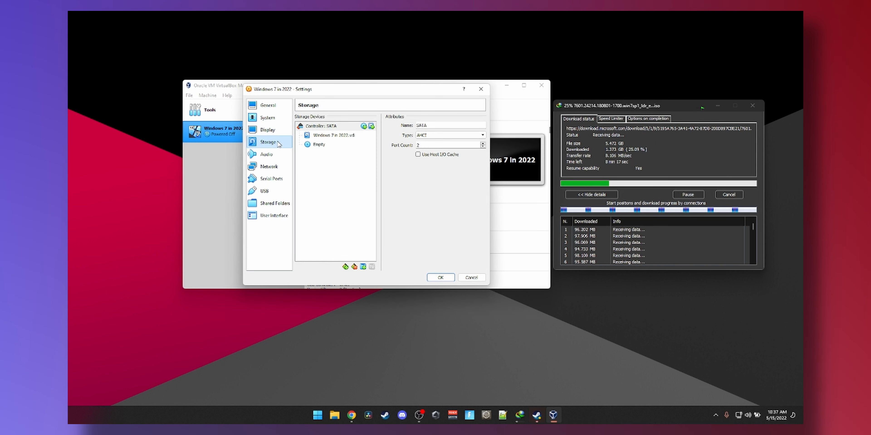
click(317, 145)
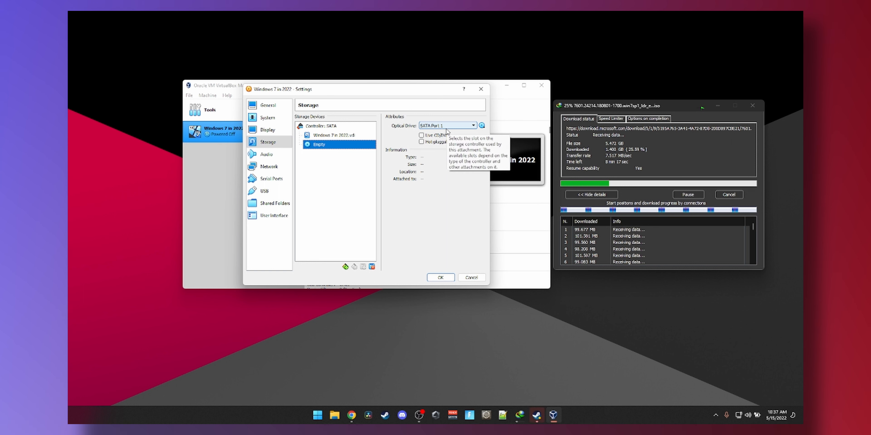
click(482, 126)
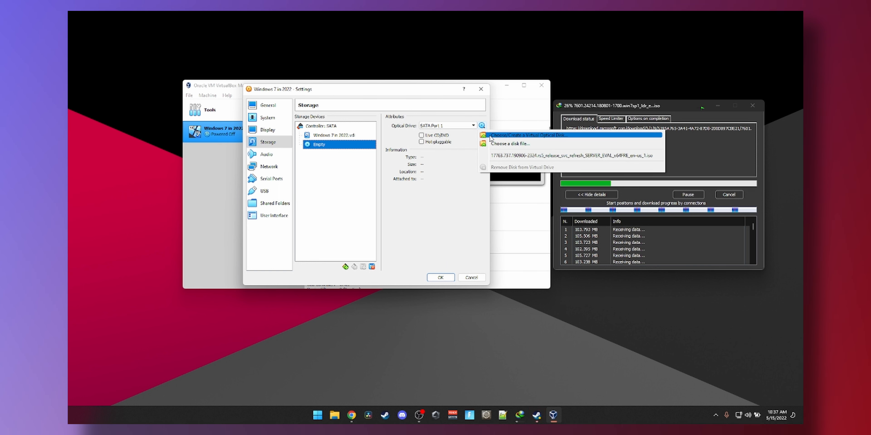
click(491, 135)
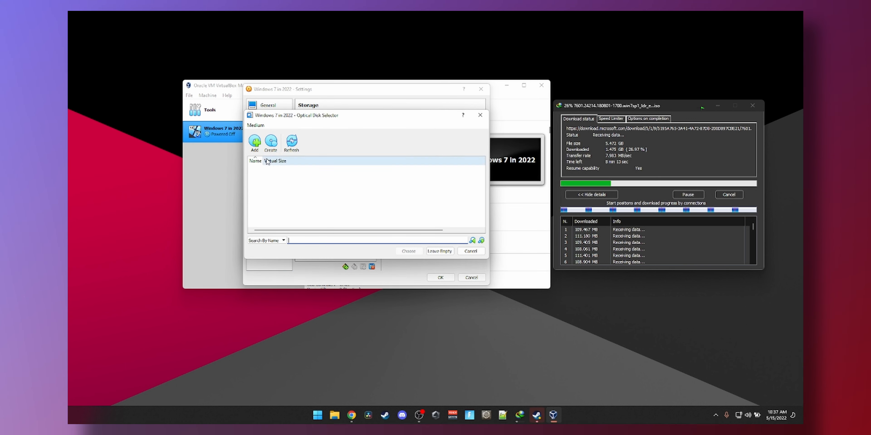
click(255, 141)
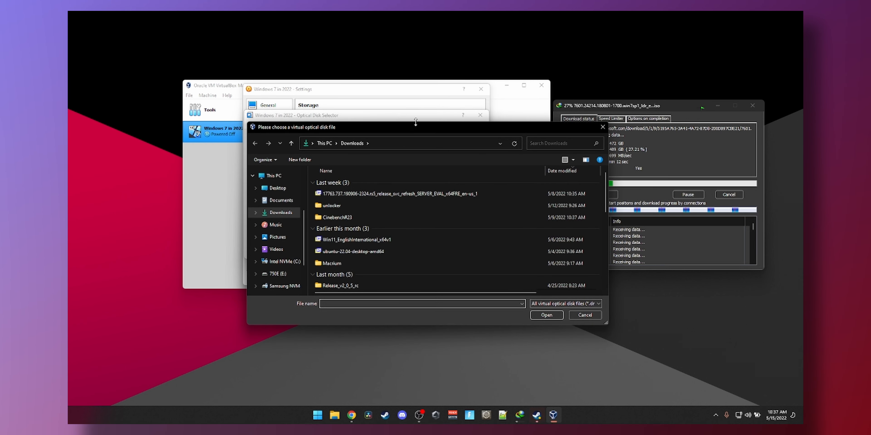
drag(414, 130, 349, 103)
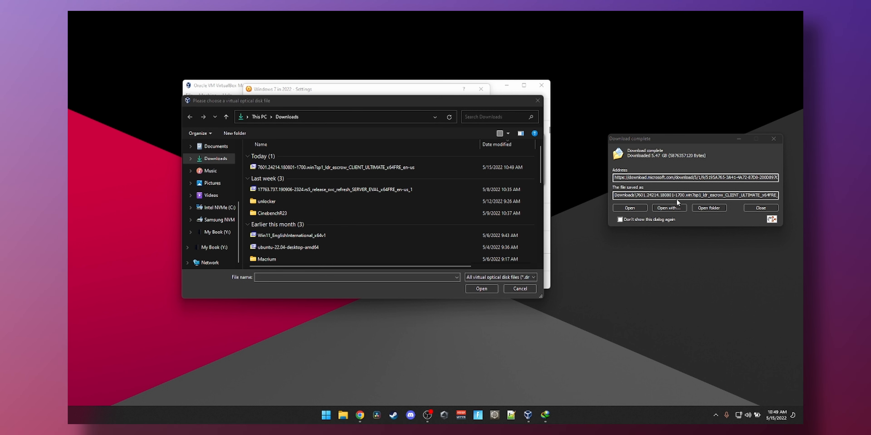
click(761, 207)
click(285, 169)
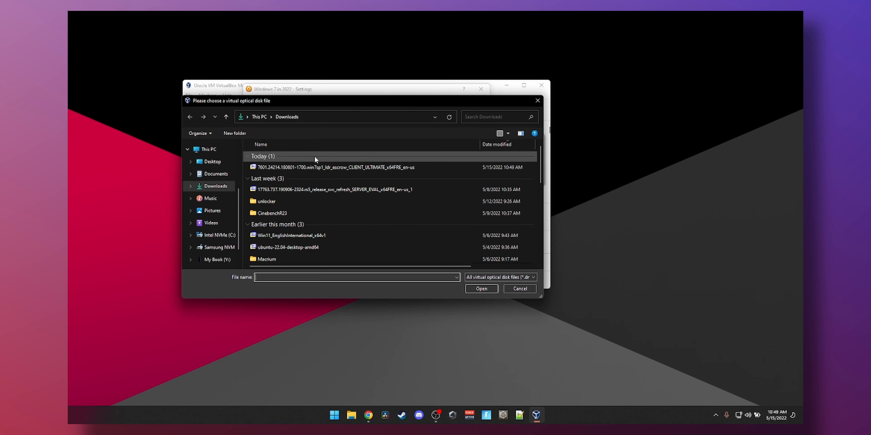
click(280, 168)
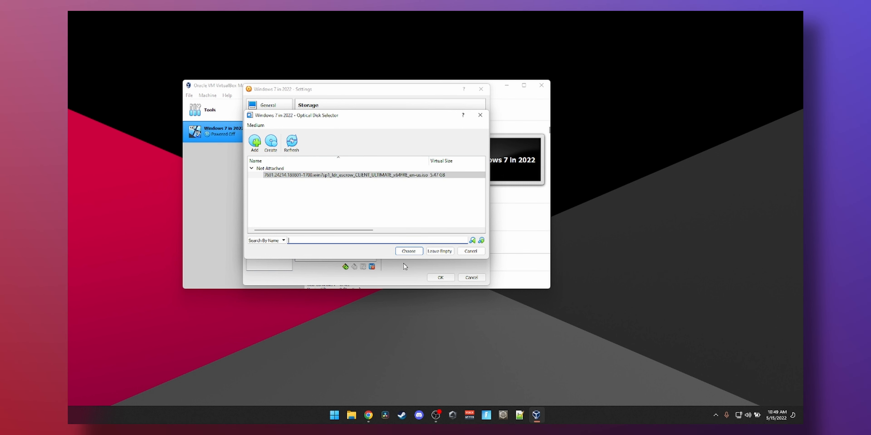
click(409, 251)
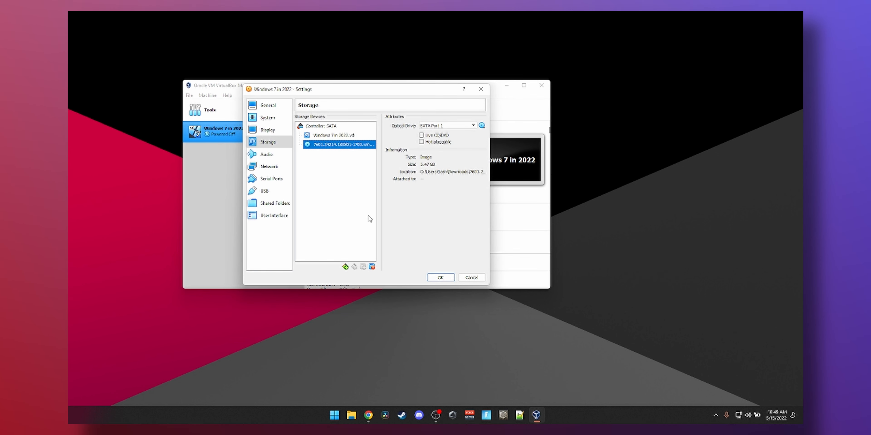
click(444, 279)
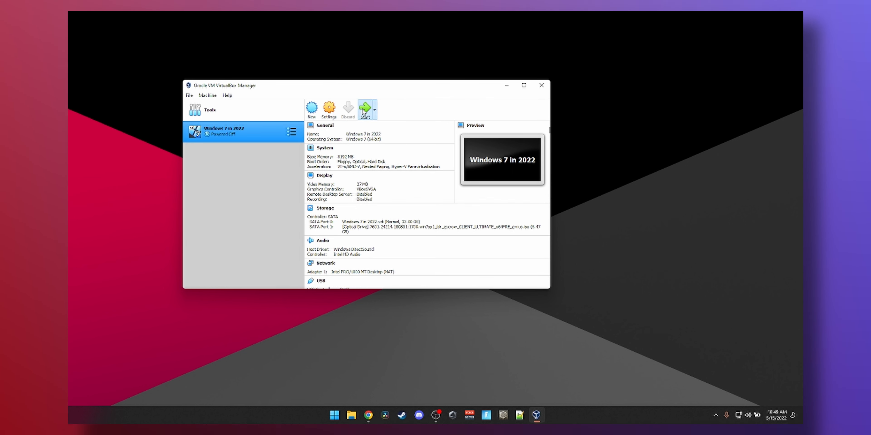
Remove the hard disk Windows 7 in 2022.vdi from the SATA controller in the virtual machine's storage settings
click(329, 109)
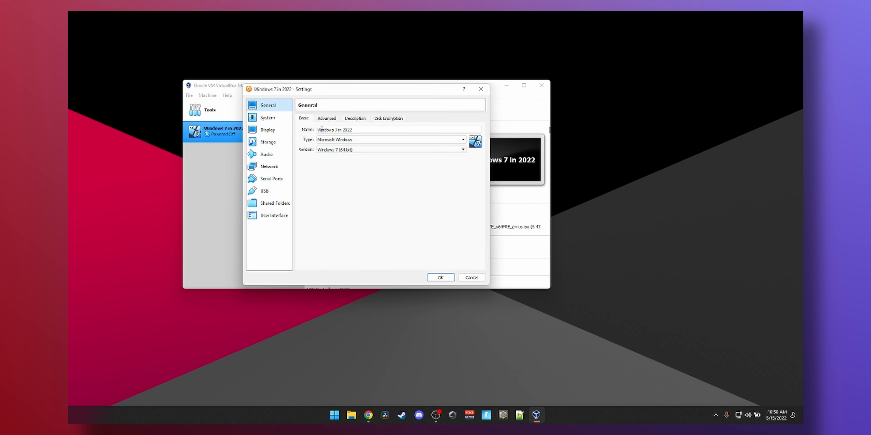
click(271, 143)
click(320, 137)
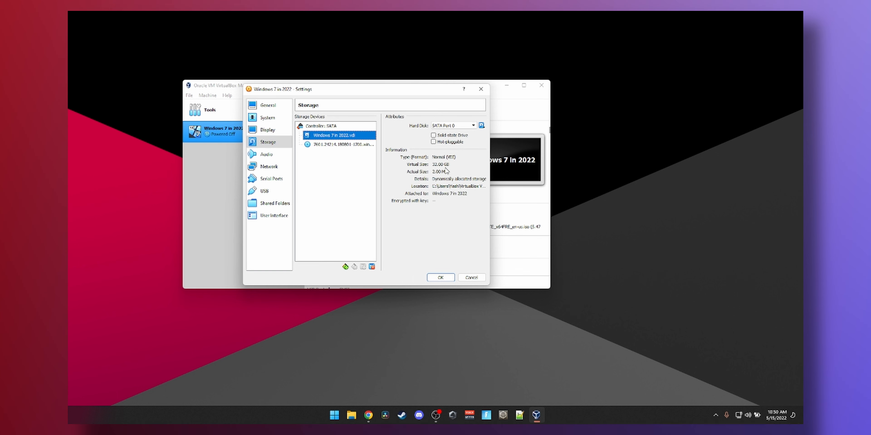
click(330, 127)
click(330, 135)
click(371, 266)
Create a dynamically allocated VDI hard disk of about 51.84 GB, attach it to the SATA controller and save the settings
click(362, 268)
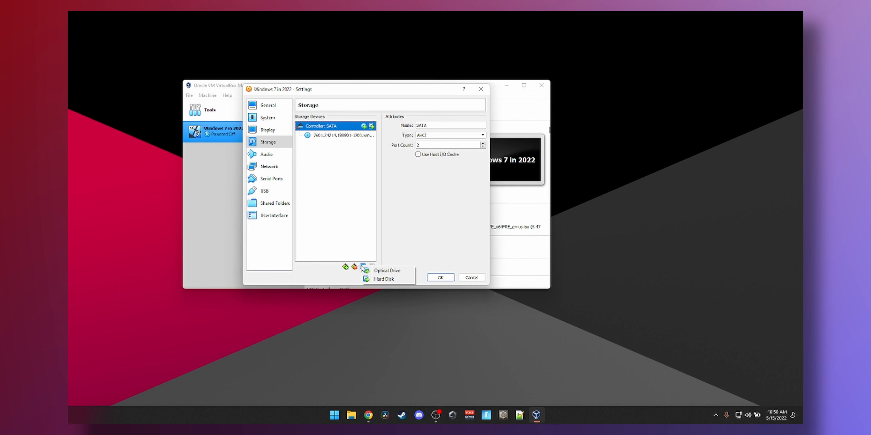
click(374, 278)
click(271, 142)
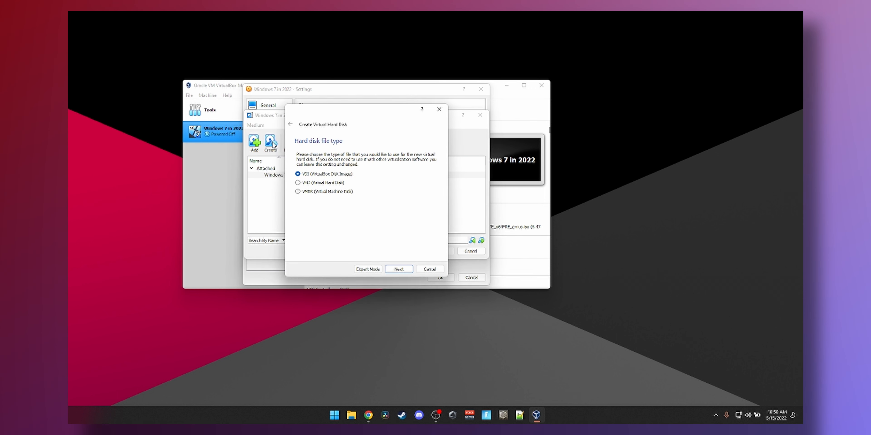
click(399, 269)
click(402, 270)
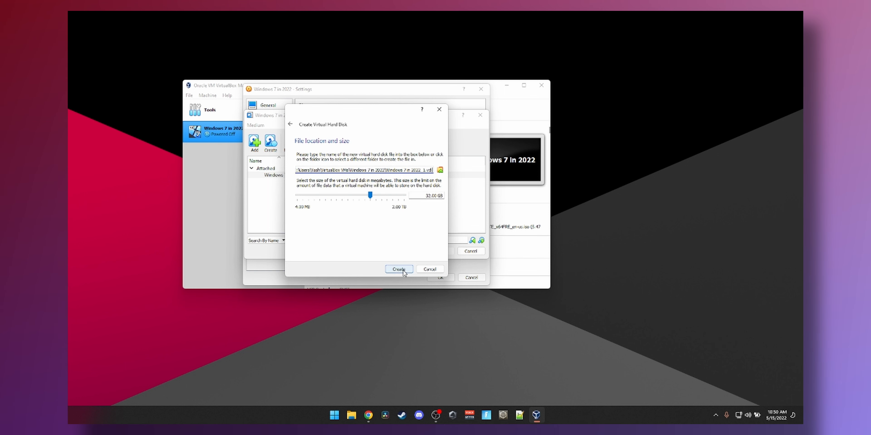
drag(371, 196, 374, 200)
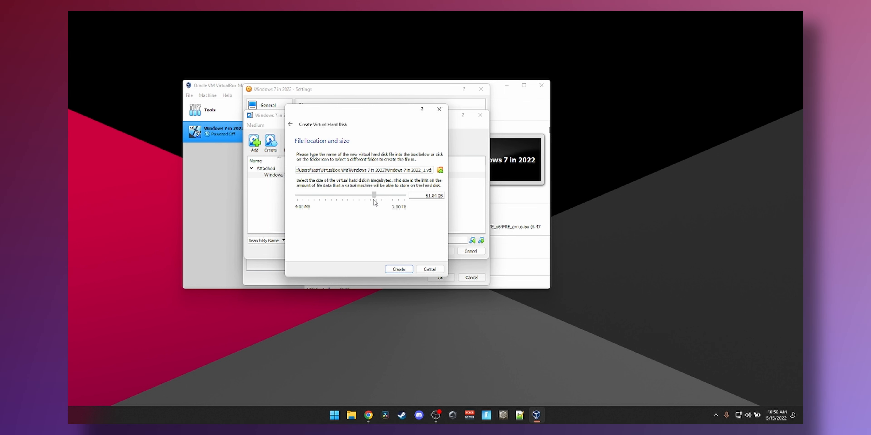
click(398, 270)
click(439, 275)
Start the virtual machine and run a custom Windows 7 installation with the default language settings, restarting it when files are installed
click(370, 108)
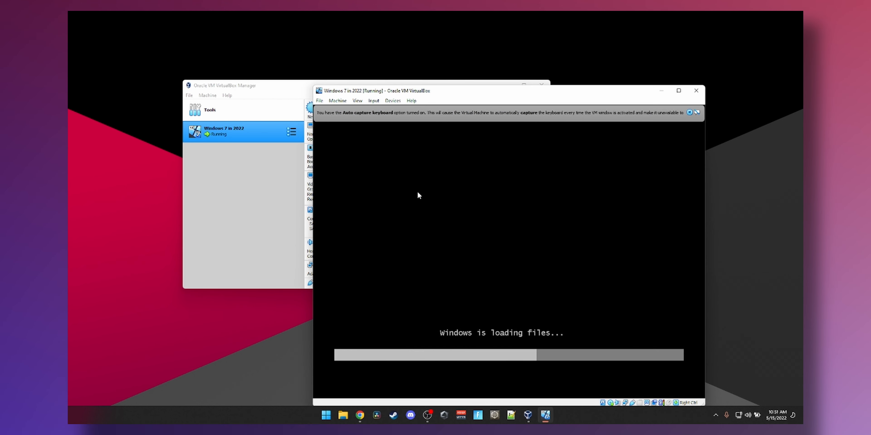
click(678, 91)
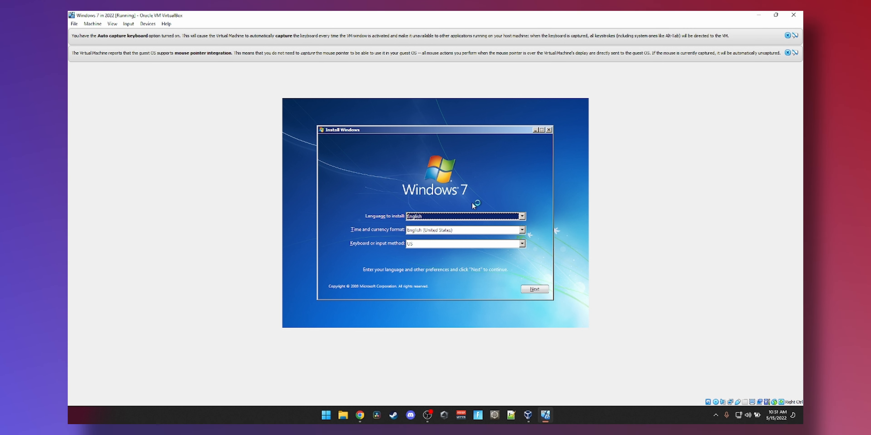
click(533, 289)
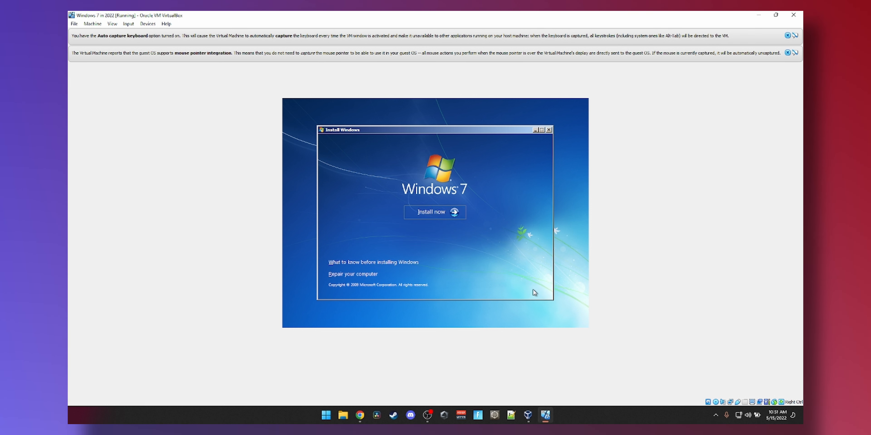
click(443, 217)
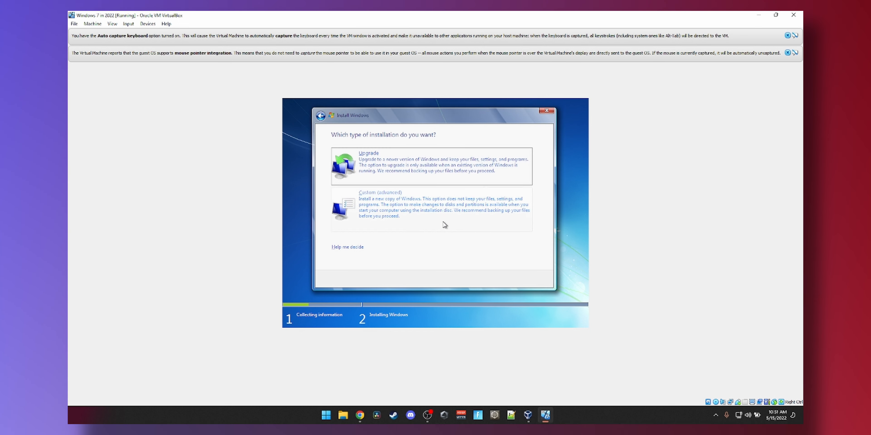
click(443, 223)
click(532, 280)
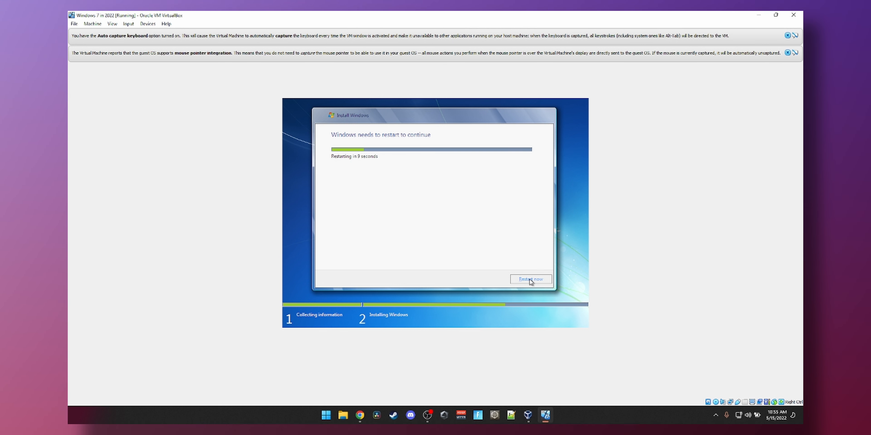
Eject the Windows 7 ISO from the virtual machine's optical drive
click(148, 23)
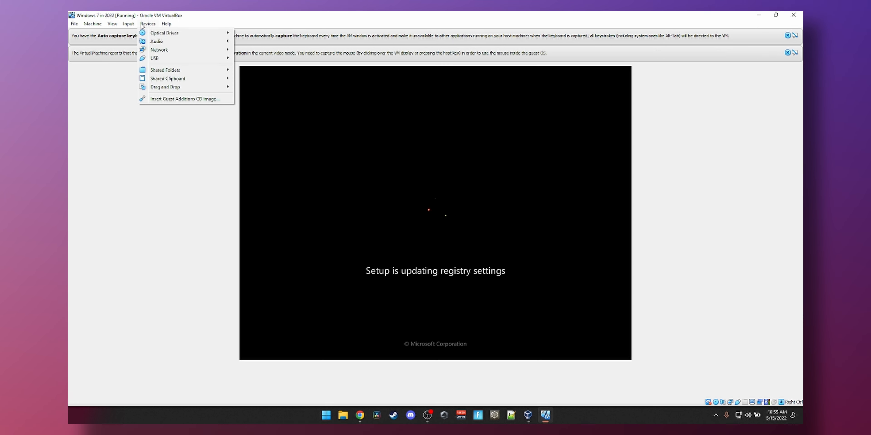
mouse_move(164, 33)
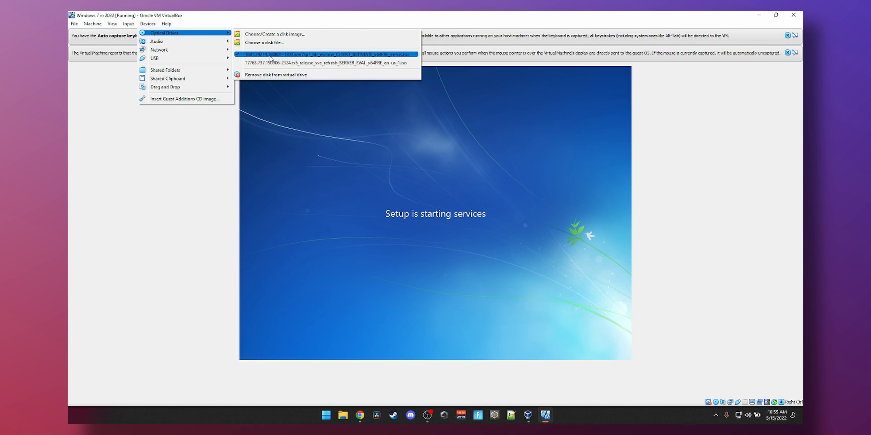
click(271, 57)
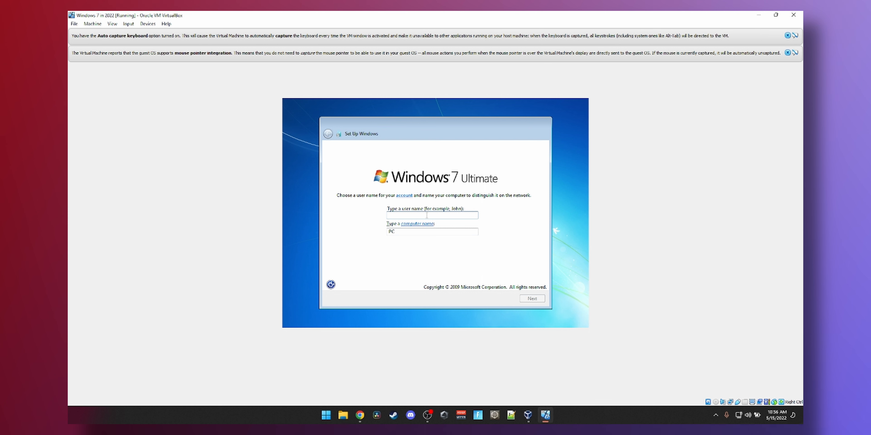
Set the Windows user name to TheEasyWay and continue past the account setup pages
text(TheEasyW)
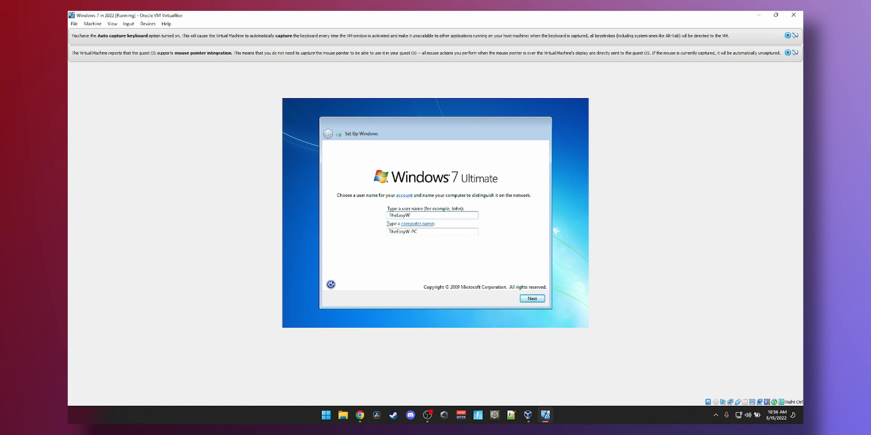
key(Return)
click(505, 298)
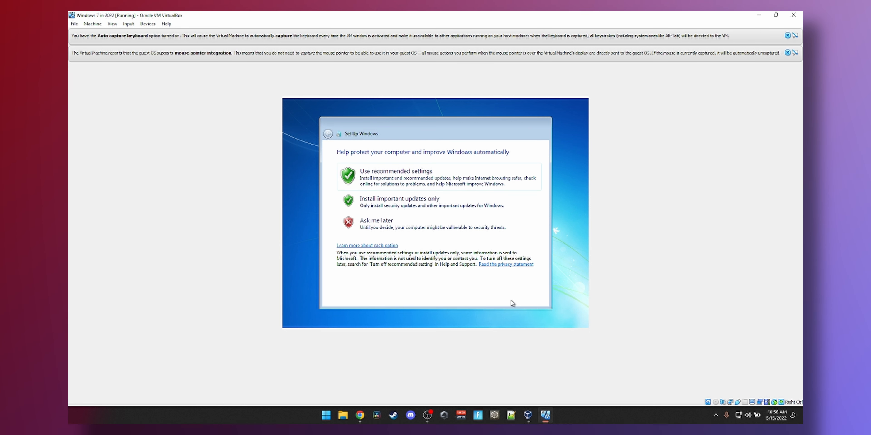
Choose Ask me later for automatic protection, accept the Pacific time and date settings and select a network location
click(462, 228)
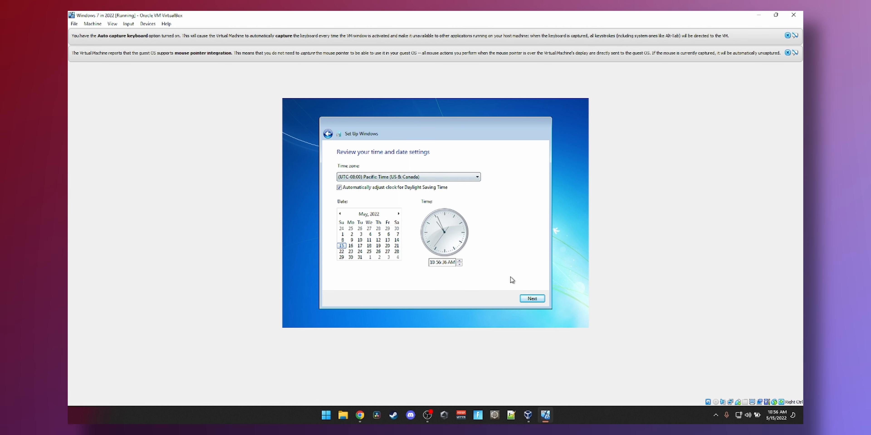
click(529, 299)
click(405, 234)
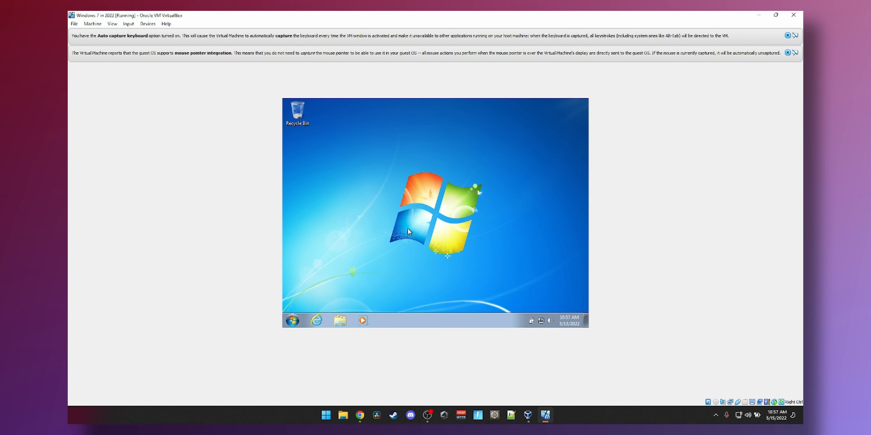
Search the guest for "devices", open Device Manager to examine the display adapter and other devices, and close it
click(292, 321)
click(293, 321)
click(293, 322)
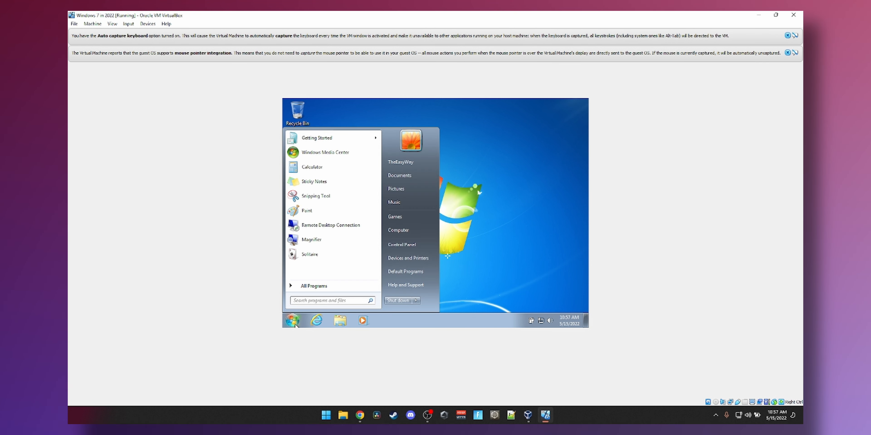
text(devices)
key(Down)
key(Down)
key(Down)
key(Down)
key(Down)
key(Down)
key(Down)
key(Down)
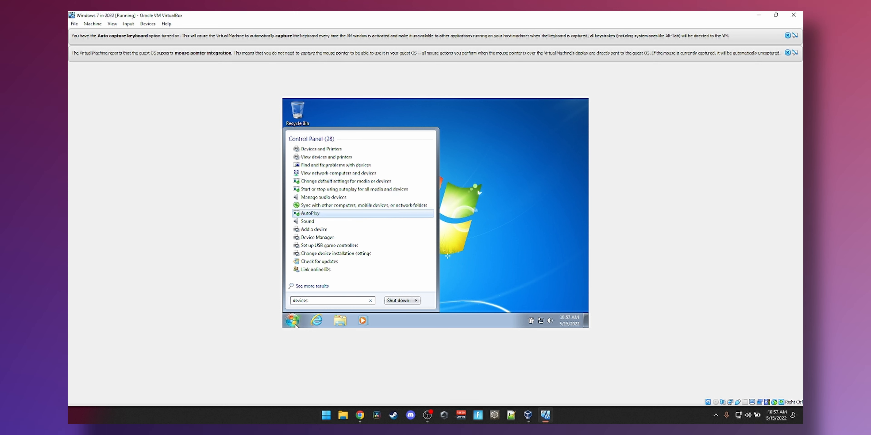
key(Down)
key(Down)
key(Down)
key(Return)
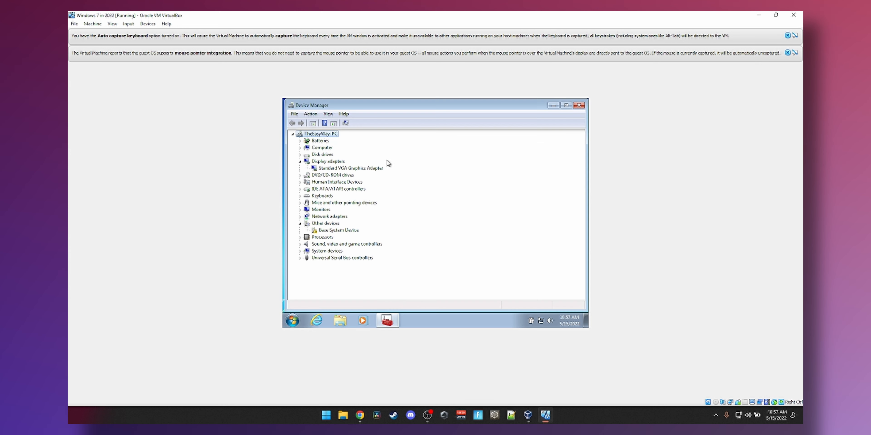
click(578, 105)
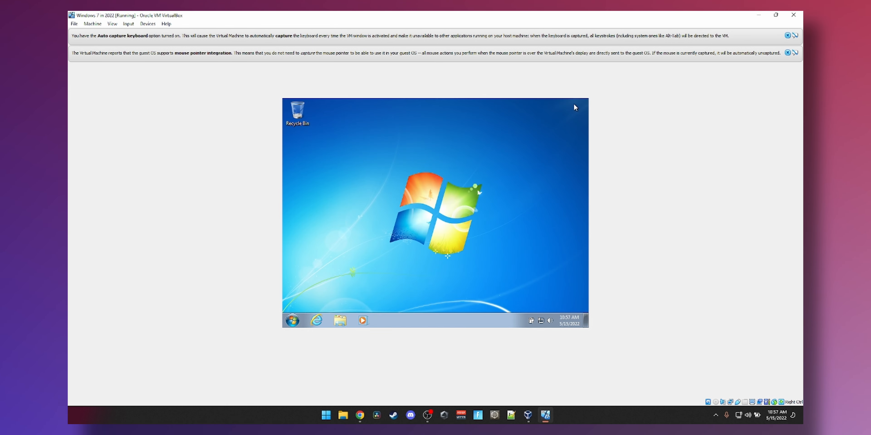
Insert the Guest Additions CD image into the virtual machine and launch its installer
click(148, 24)
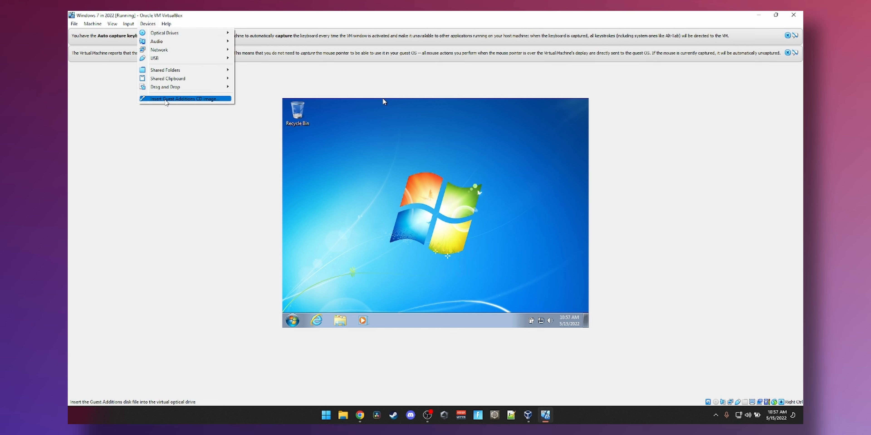
click(166, 100)
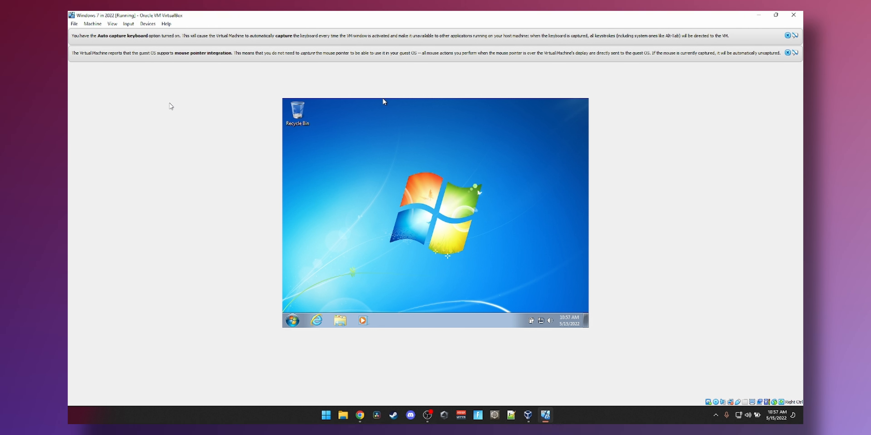
click(430, 173)
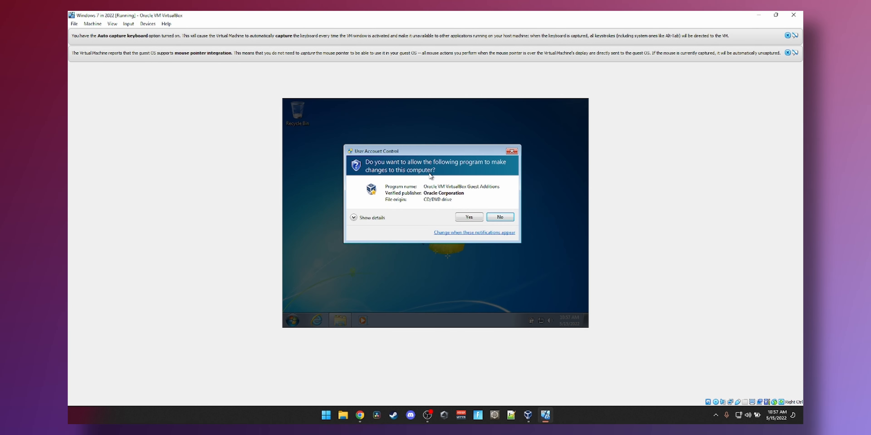
Set User Account Control to Never notify and confirm the change
click(446, 231)
drag(346, 189, 346, 236)
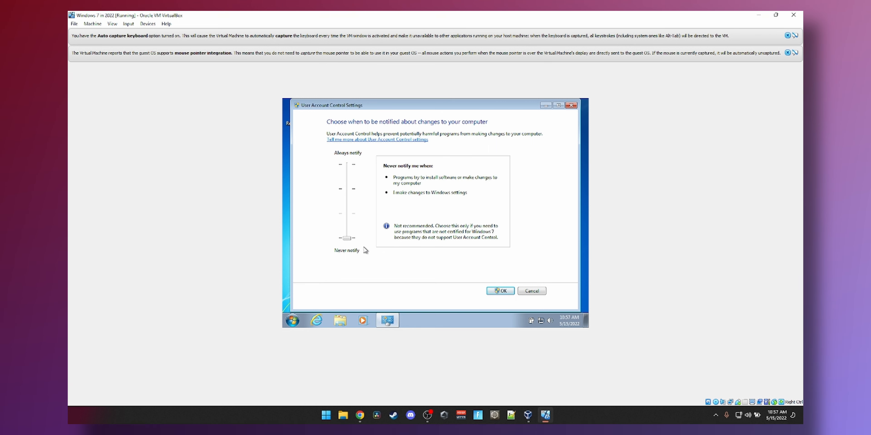
click(500, 291)
click(466, 219)
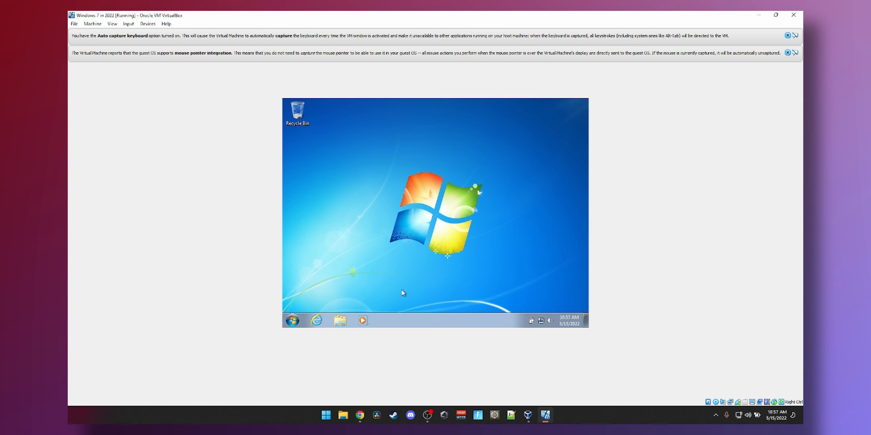
Browse to Computer and run the Guest Additions installer from CD Drive (D:)
click(339, 320)
click(307, 228)
right_click(375, 190)
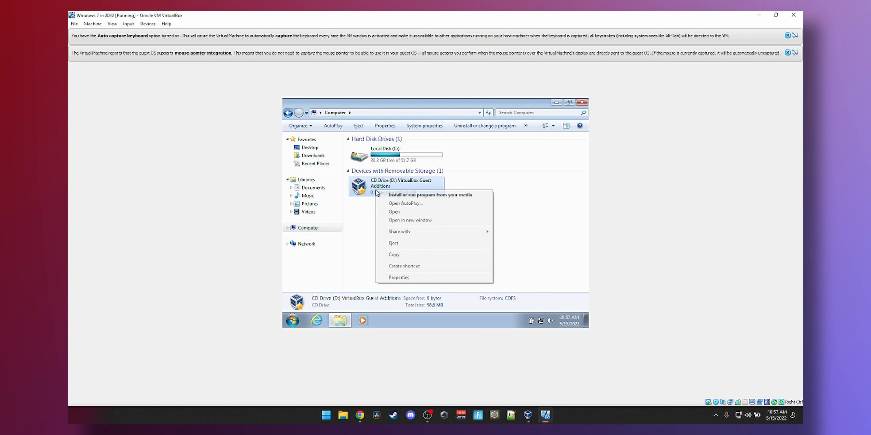
click(392, 194)
Install Guest Additions 6.1.34 in the default folder, including the trusted Oracle Corporation device software, and reboot the guest
click(478, 270)
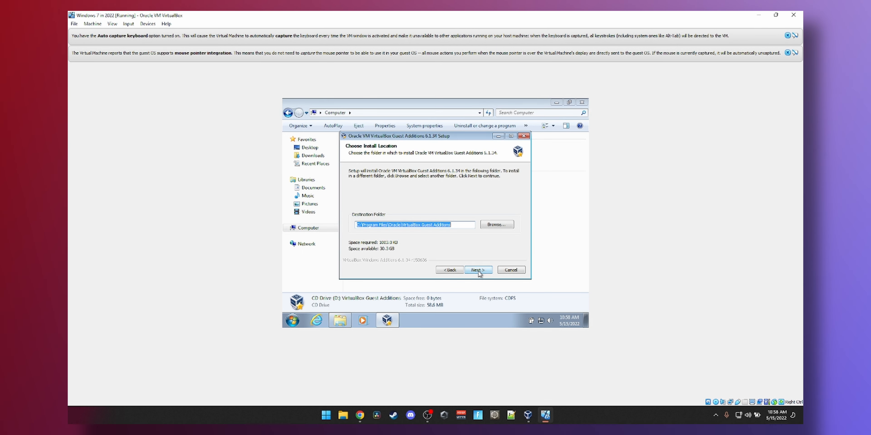
click(478, 271)
click(478, 271)
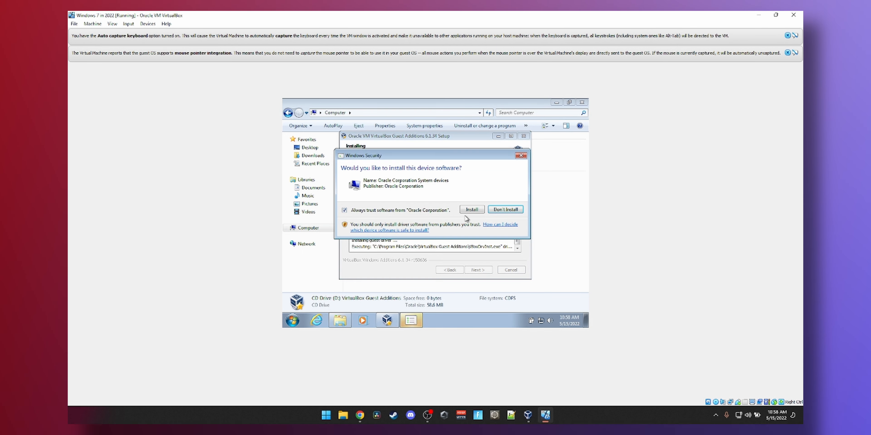
click(480, 260)
click(478, 271)
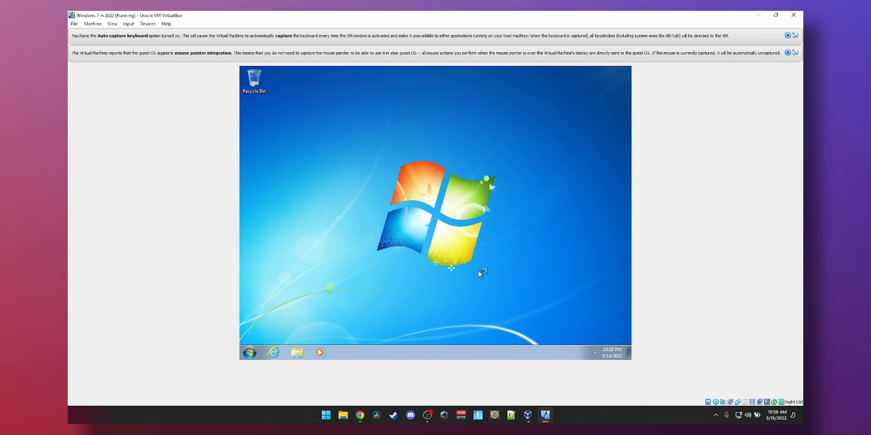
Apply the Architecture Aero theme to the guest desktop and close the Personalization window
right_click(396, 191)
click(404, 276)
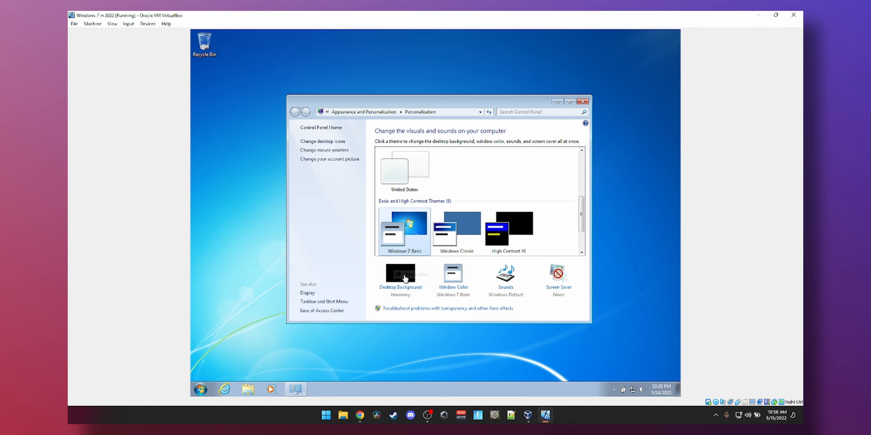
scroll(425, 209, up, 5)
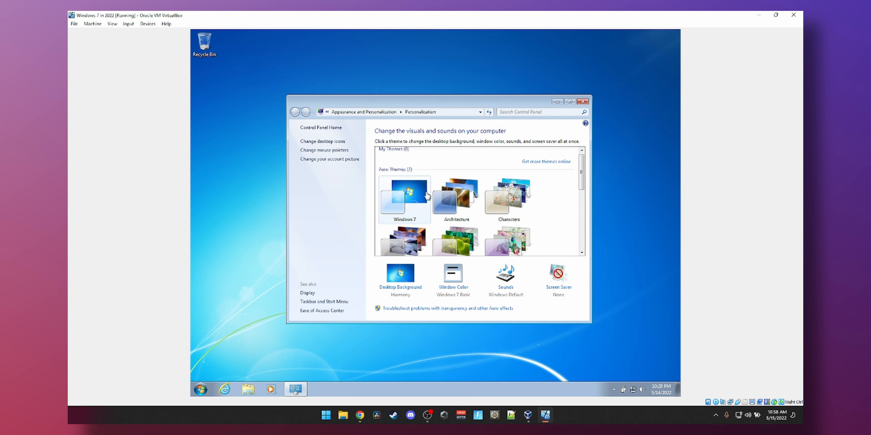
click(454, 192)
click(583, 102)
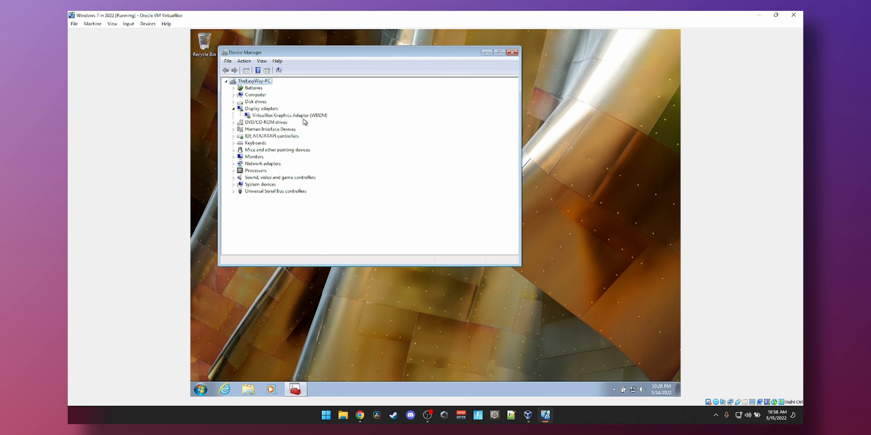
Close Device Manager, check web access with the Google page in Internet Explorer, and close the browser
click(512, 52)
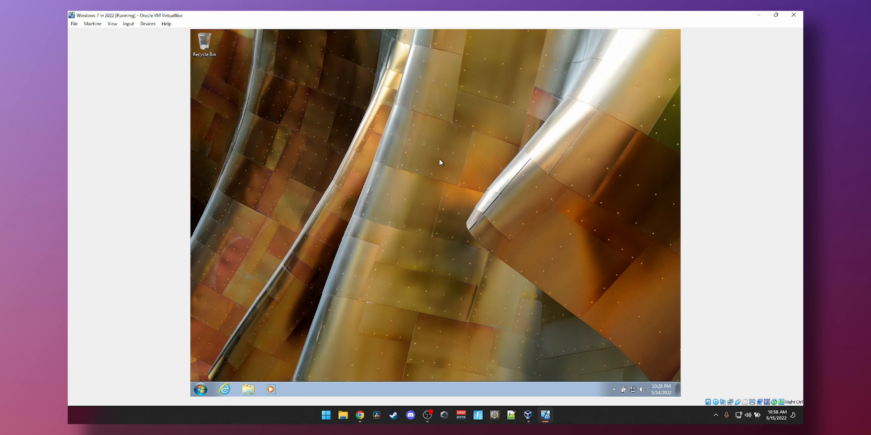
click(225, 390)
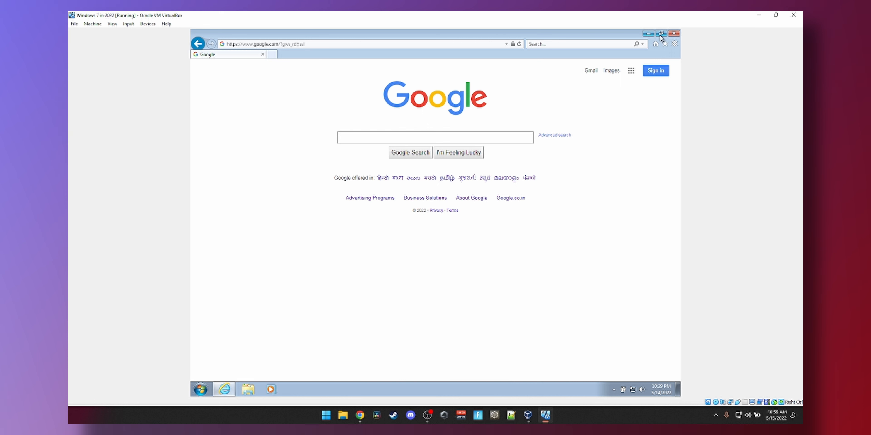
click(678, 34)
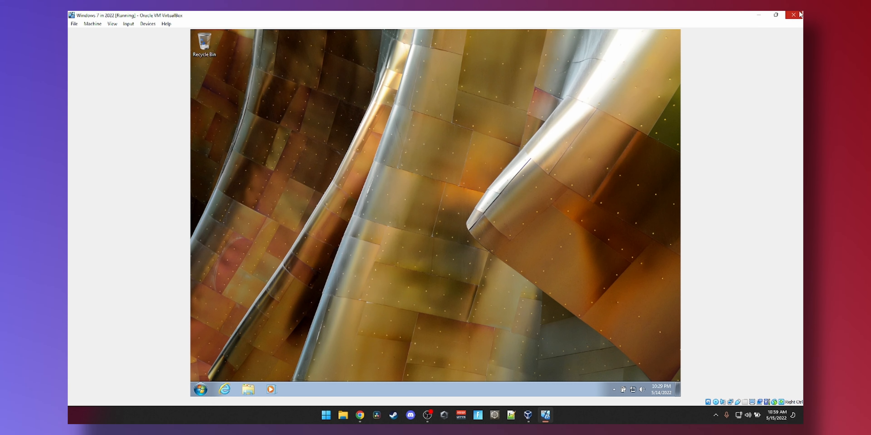
Close the virtual machine with its state saved and start it again from the manager
click(793, 15)
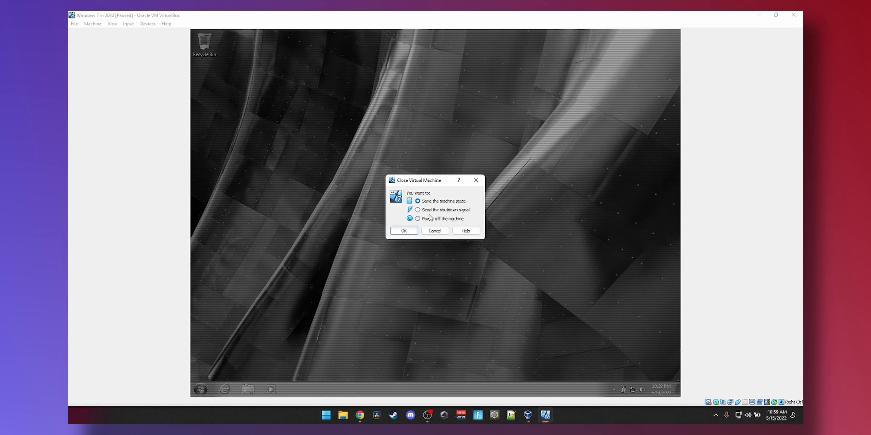
click(410, 230)
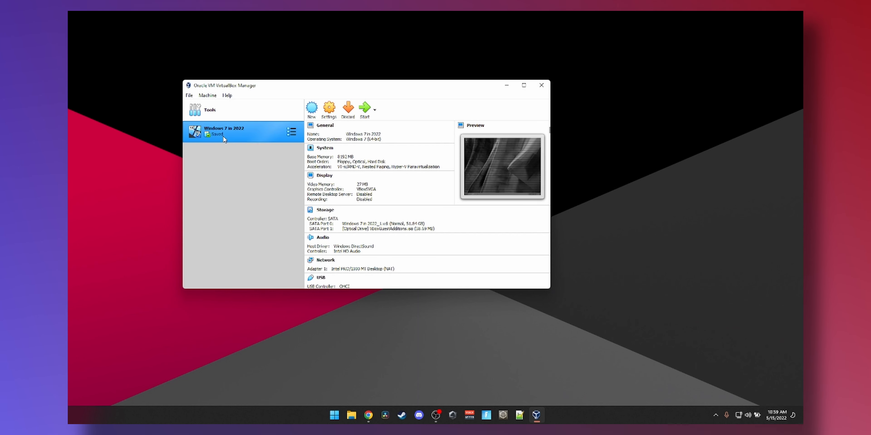
click(365, 115)
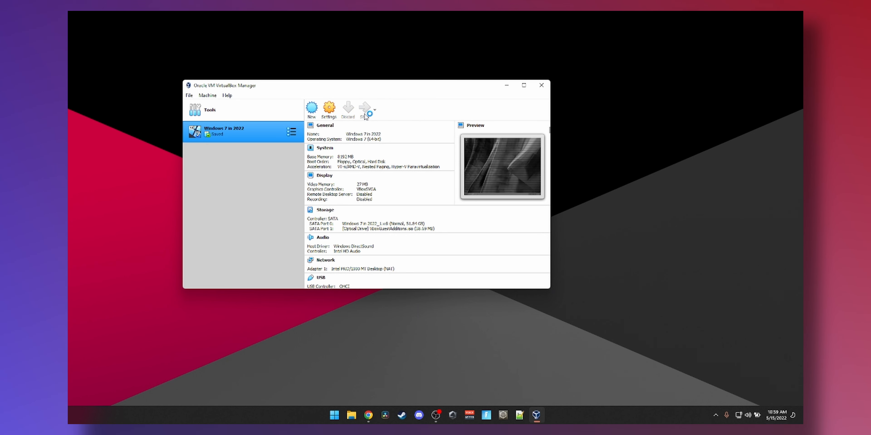